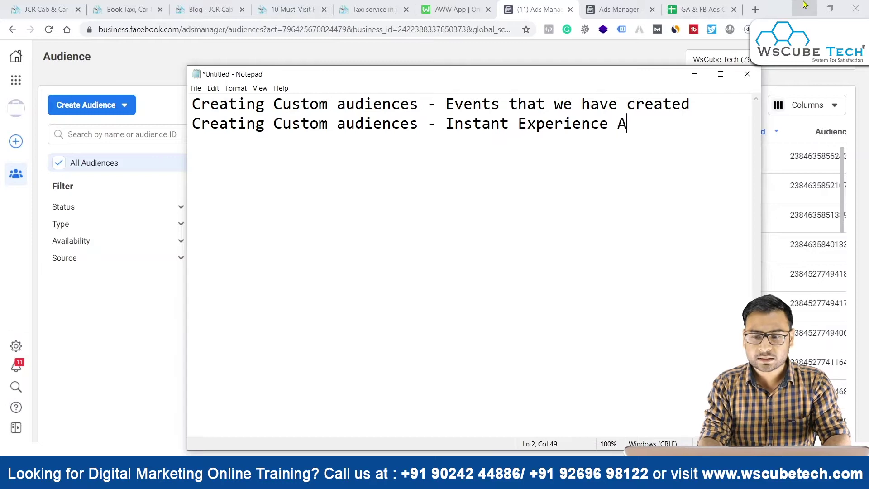
Step: Number the two Notepad lines '1-' and '2-', with line 2 ending 'Instant Experience Ad'
key("Up")
key("Left")
key("Left")
key("Left")
key("Left")
key("Left")
key("Left")
key("Left")
key("Left")
key("Left")
key("Left")
key("Left")
key("Left")
key("Left")
key("Left")
key("Left")
key("Left")
key("Left")
key("Left")
key("Left")
key("Left")
key("Left")
key("Left")
key("Left")
key("Left")
key("Left")
key("Left")
key("Left")
key("Left")
key("Left")
key("Left")
key("Left")
key("Left")
key("Left")
key("Left")
key("Left")
key("Left")
key("Left")
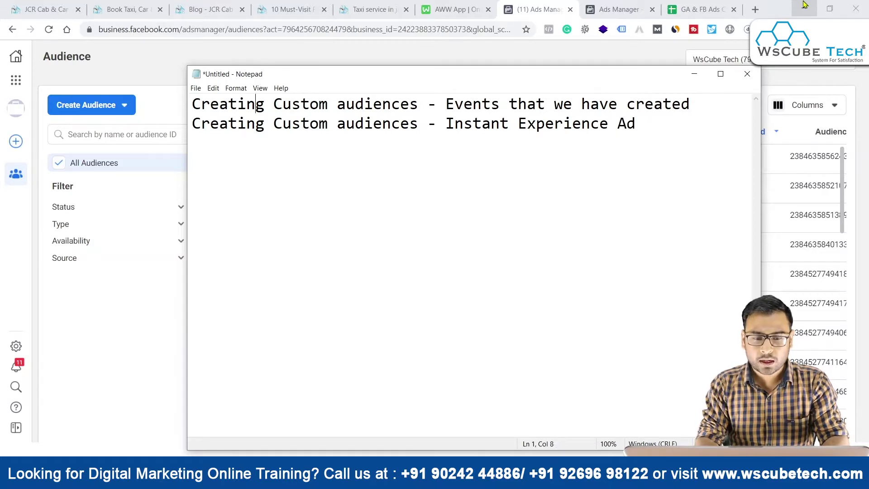
type("1-")
key("Down")
key("Left")
key("Left")
key("Left")
type("20")
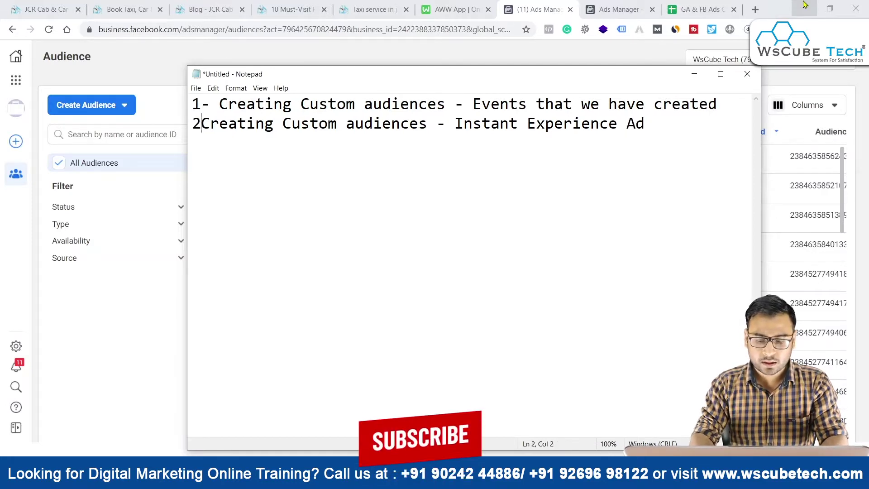
key("BackSpace")
key("BackSpace")
type("-")
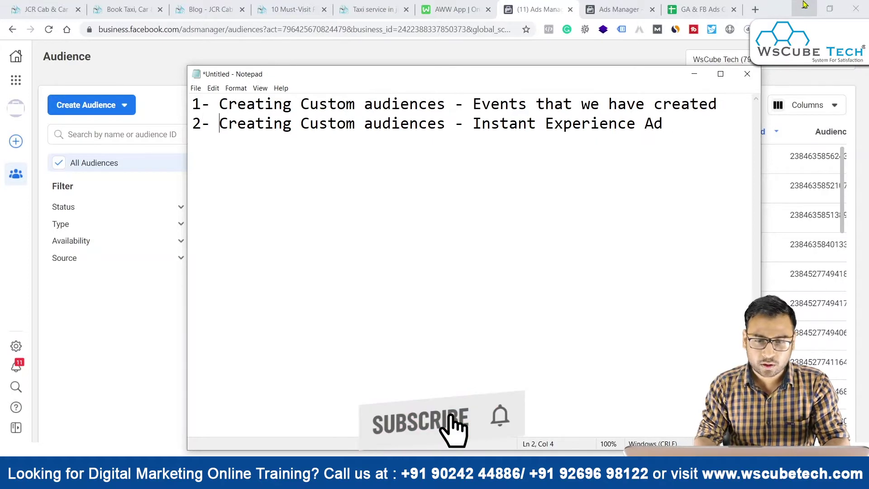
left_click_drag(664, 80, 631, 73)
Step: Start a new Custom Audience in Ads Manager with Events as its source
left_click(663, 73)
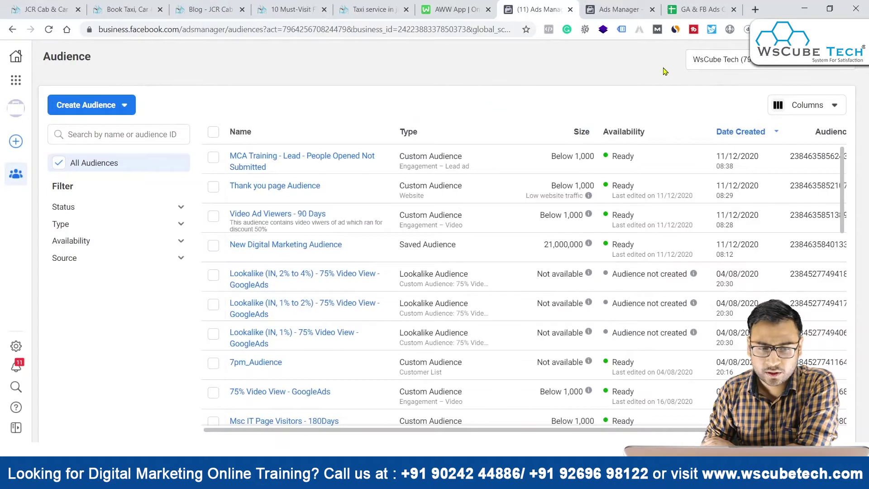
left_click(122, 105)
left_click(236, 100)
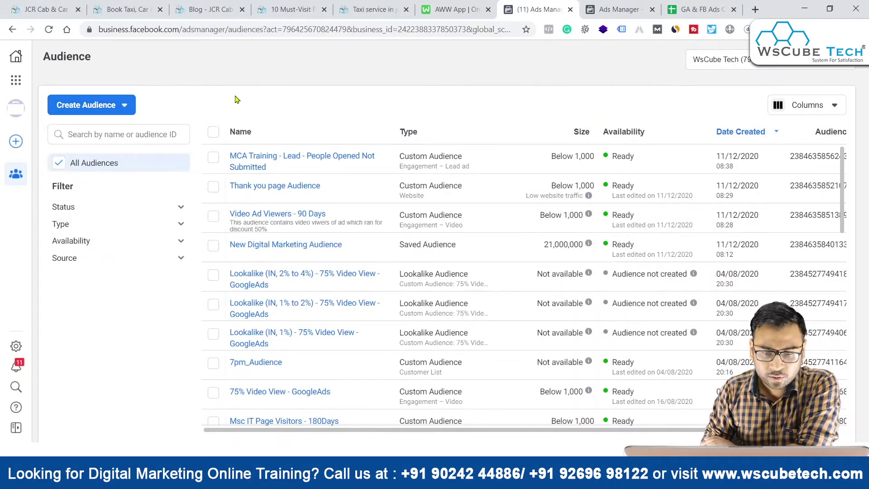
left_click(105, 104)
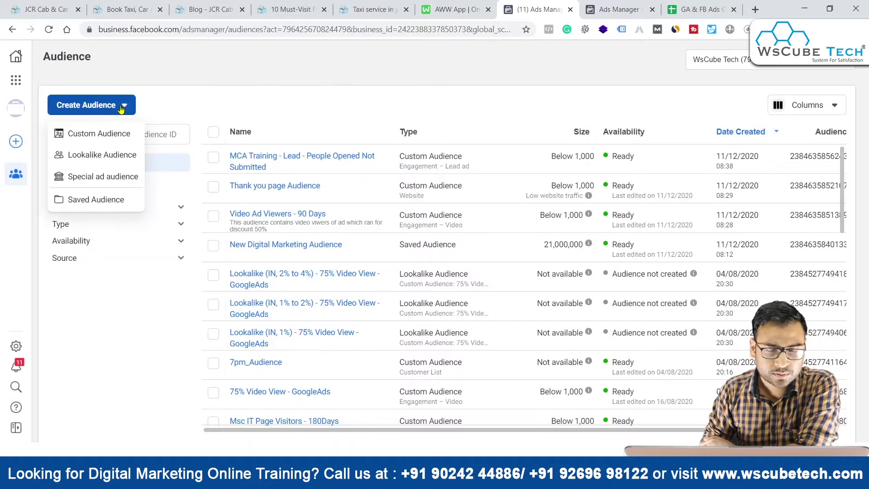
left_click(96, 135)
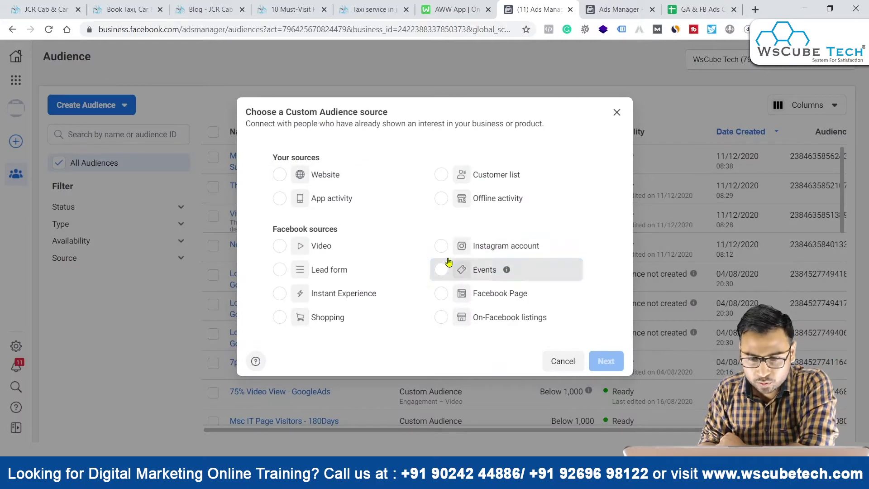
left_click(458, 268)
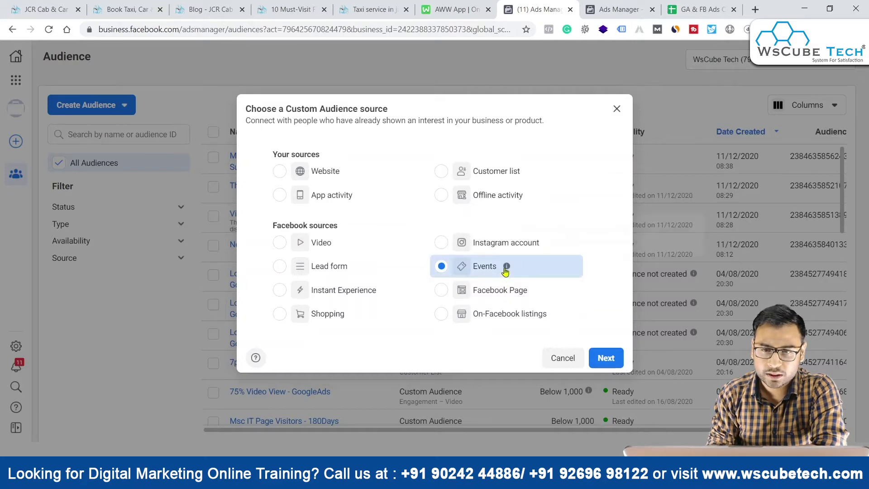
left_click(606, 358)
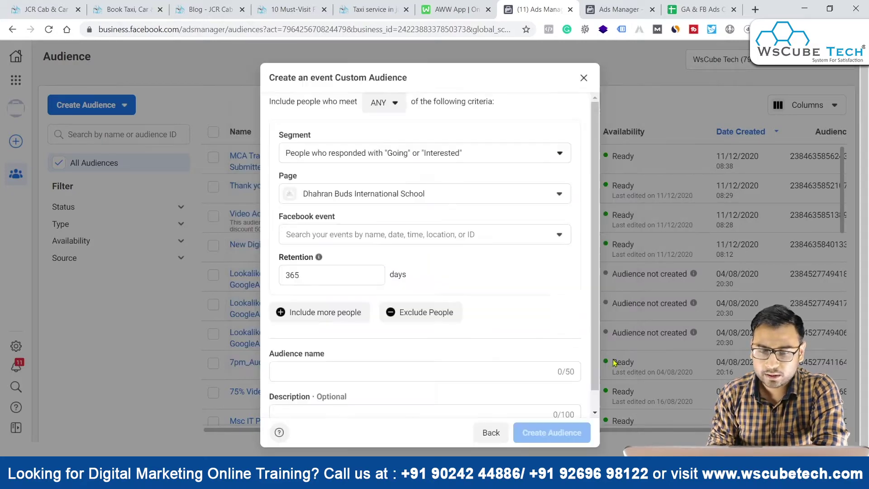
Step: Set the event audience's Page to Wscube Tech from the 360DigitalGyan group
left_click(419, 196)
left_click(325, 272)
left_click(344, 318)
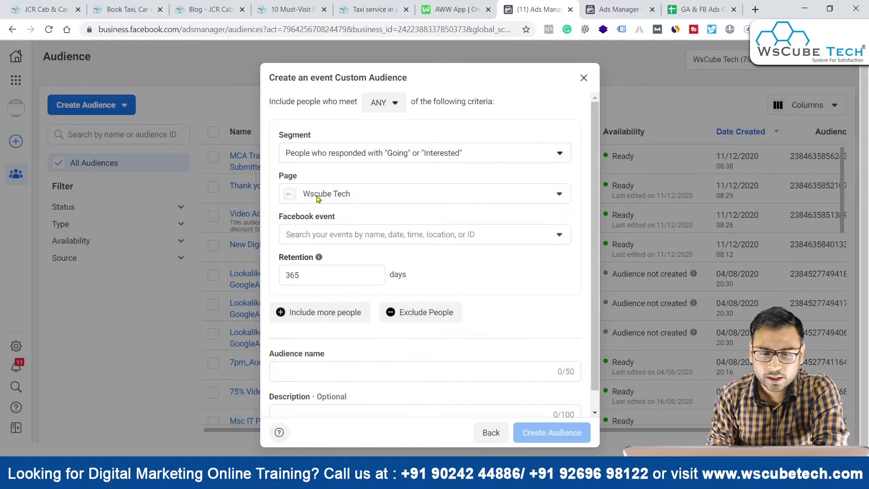
Step: Review the event segment options, keeping People who responded 'Going' or 'Interested'
left_click(309, 154)
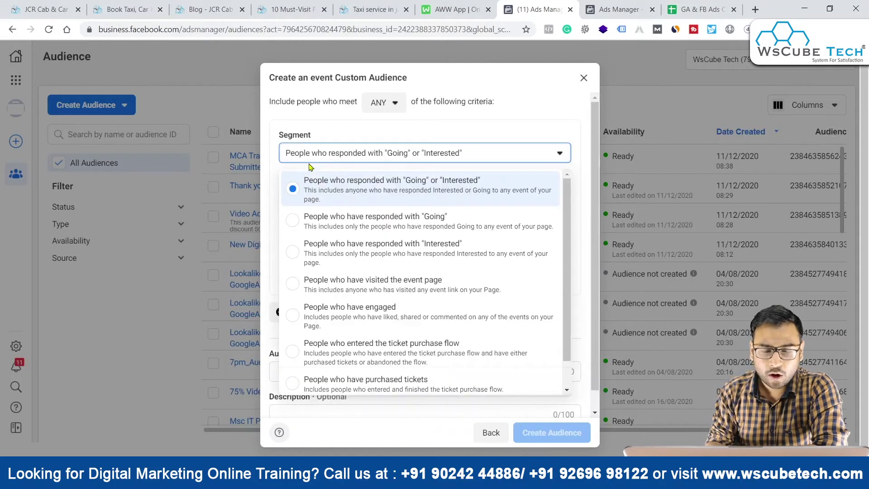
scroll(382, 310, "down", 1)
scroll(382, 311, "up", 1)
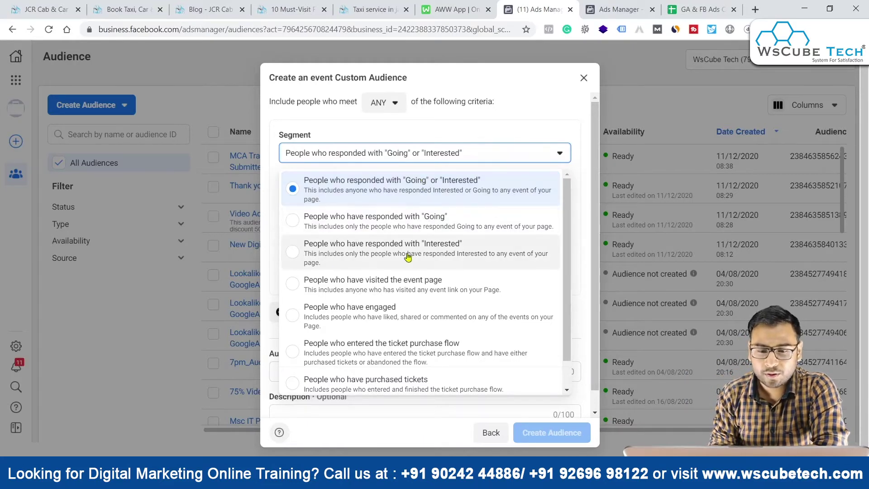
scroll(428, 269, "down", 1)
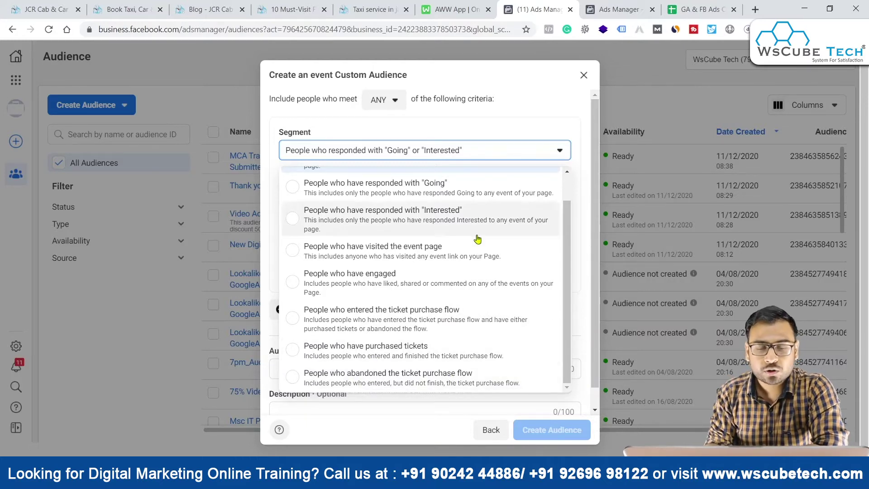
scroll(429, 378, "up", 1)
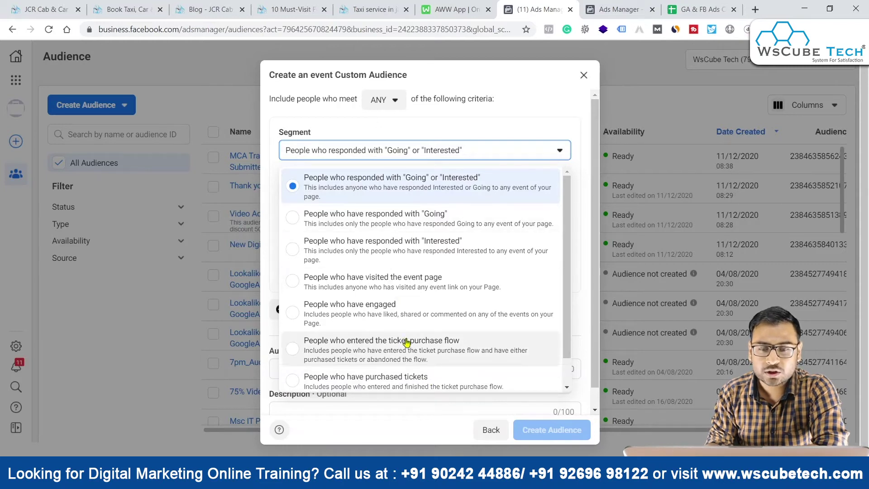
scroll(409, 346, "down", 1)
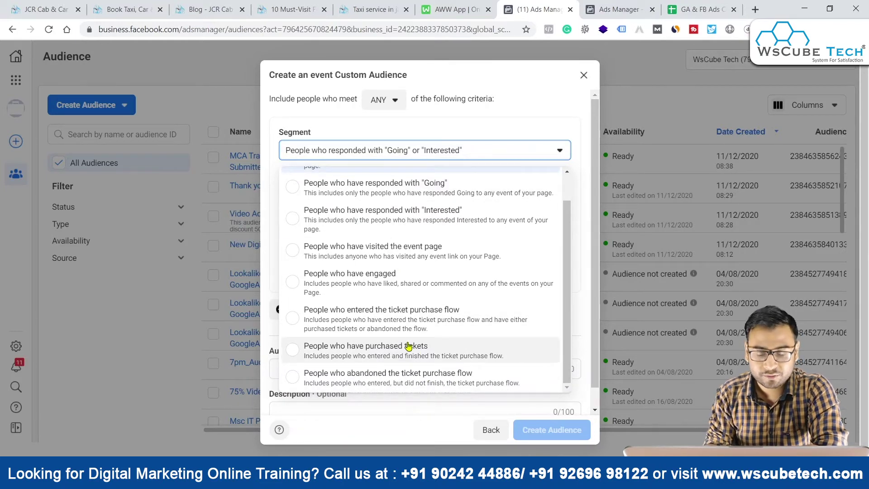
left_click(526, 117)
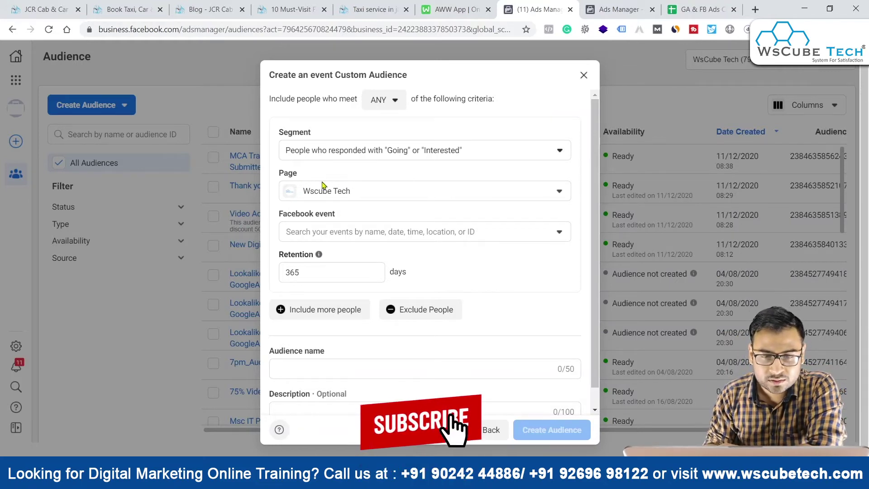
Step: Browse the Facebook events without picking one, then go back to the audience source chooser
left_click(342, 230)
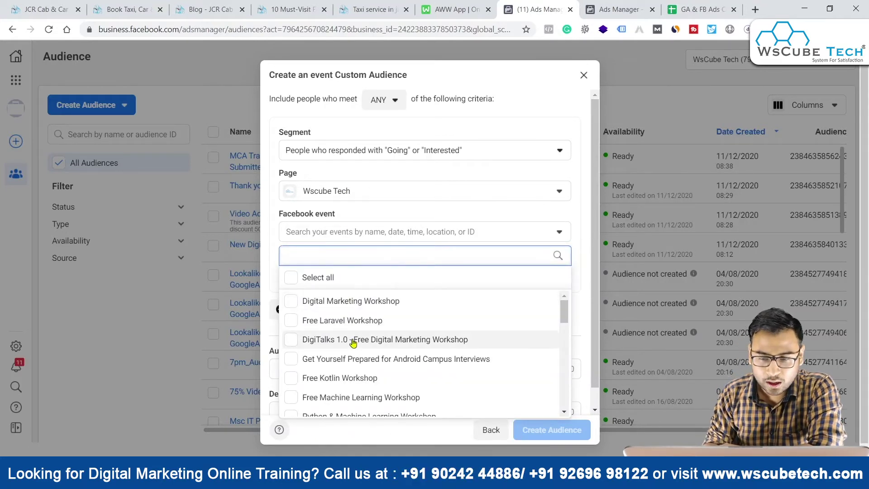
scroll(354, 343, "down", 1)
scroll(364, 396, "down", 4)
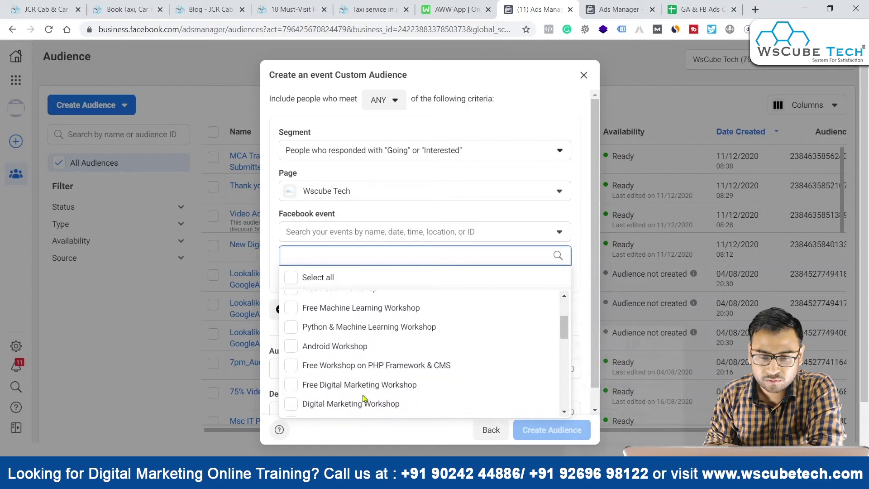
scroll(365, 396, "down", 2)
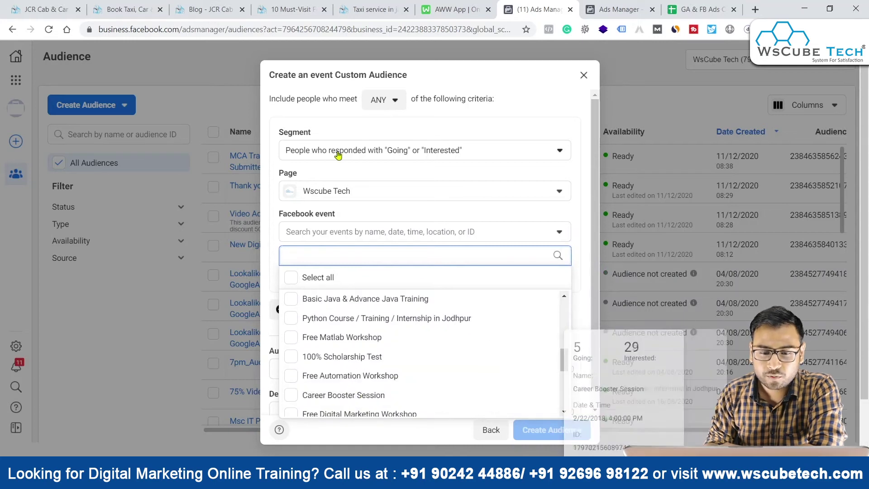
left_click(585, 217)
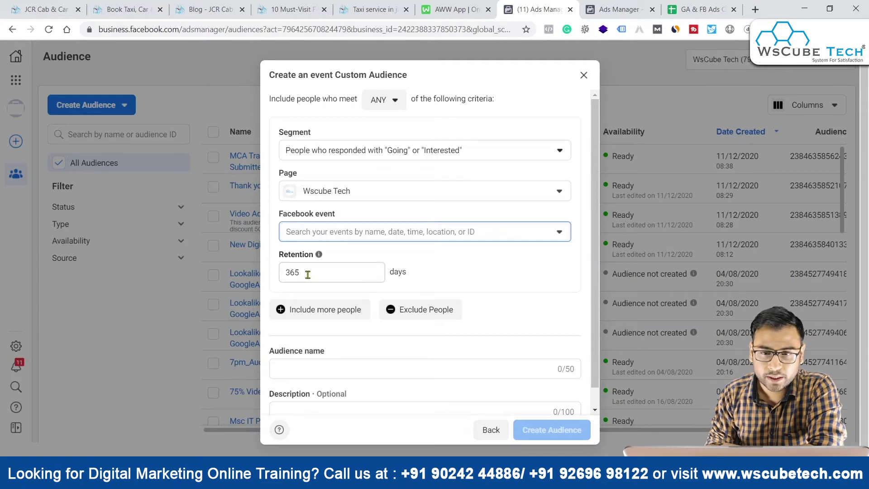
scroll(353, 294, "down", 1)
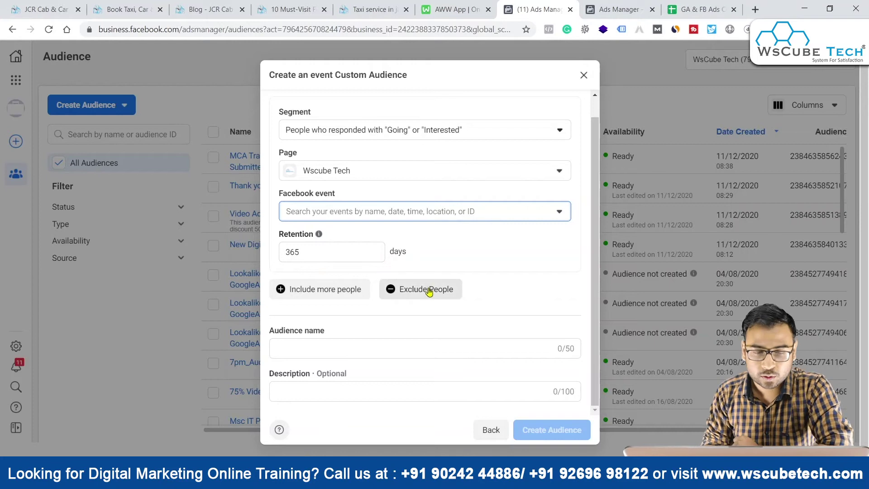
left_click(309, 346)
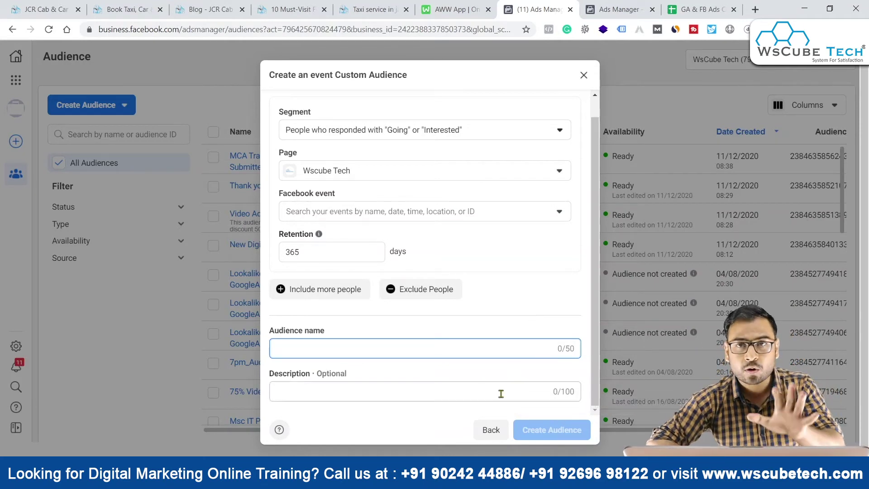
left_click(493, 430)
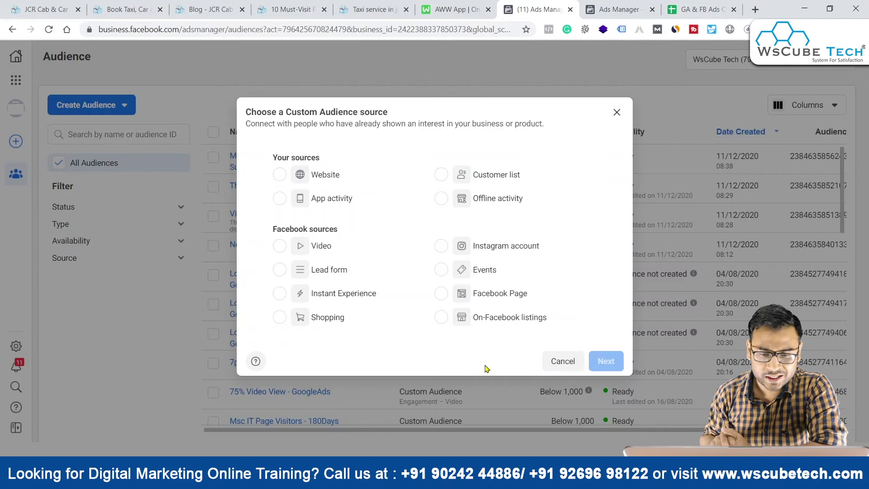
Step: Choose Instant Experience as the audience source and set its Page to Wscube Tech
left_click(345, 292)
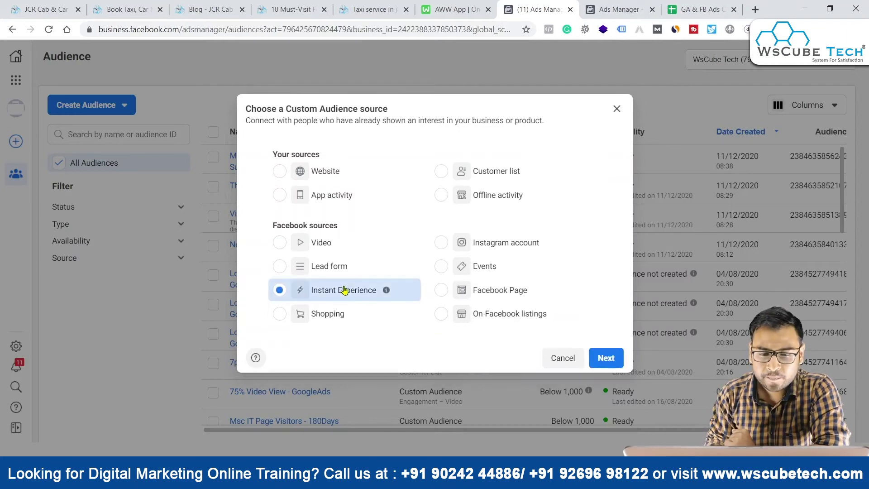
left_click(606, 357)
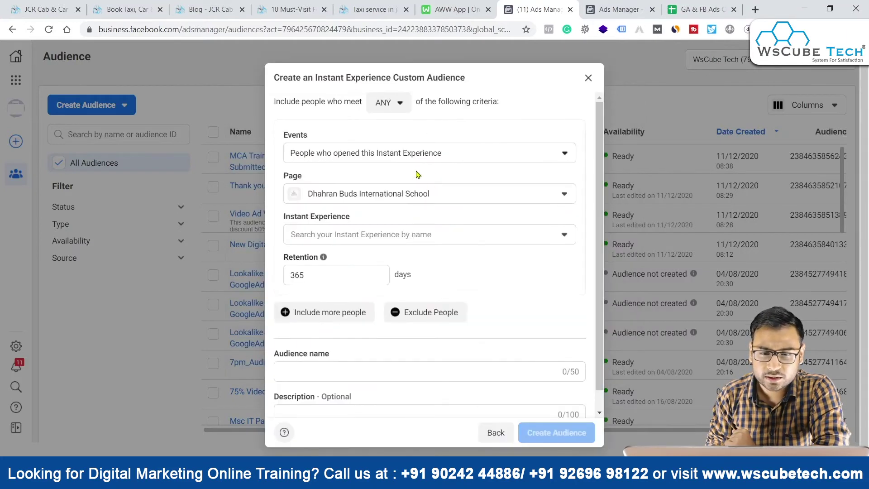
left_click(342, 193)
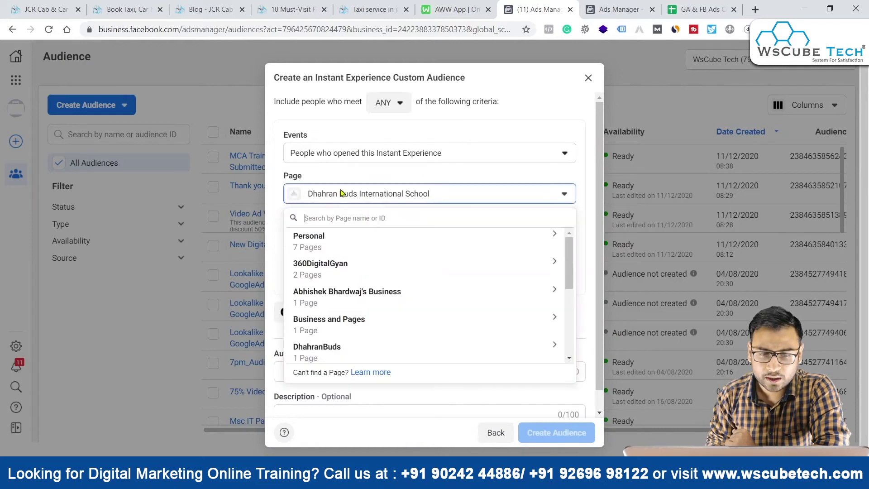
left_click(317, 275)
left_click(348, 315)
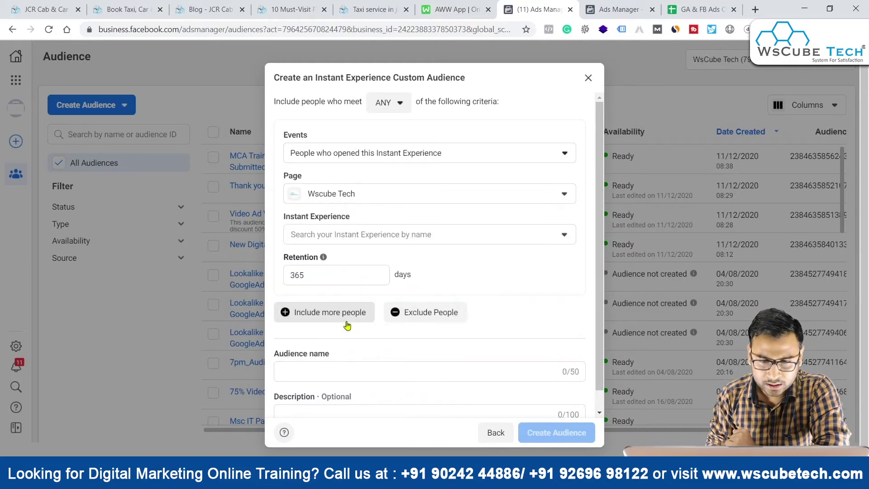
Step: Browse the list of Instant Experiences and close it without choosing one
left_click(362, 240)
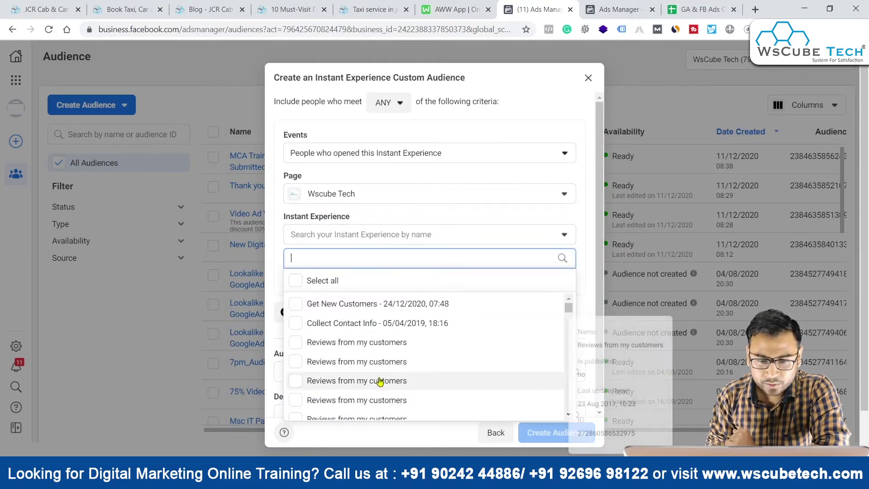
scroll(381, 382, "down", 1)
scroll(380, 382, "down", 1)
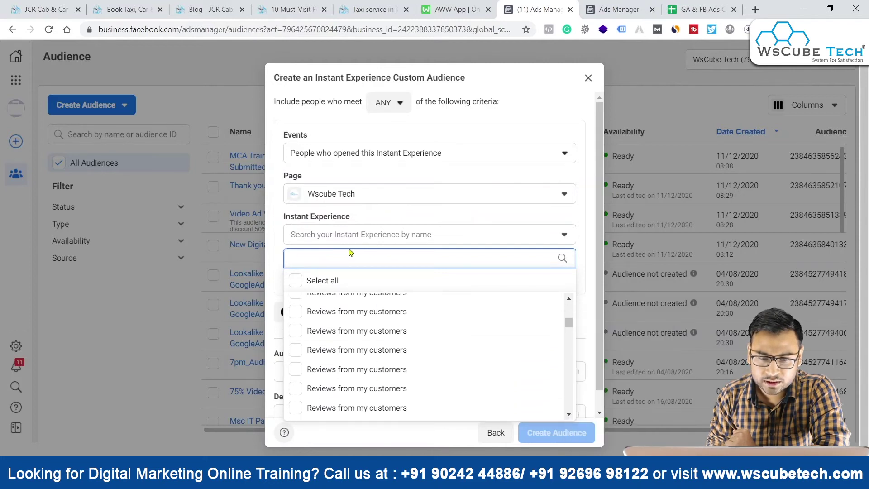
scroll(368, 325, "up", 2)
left_click(326, 239)
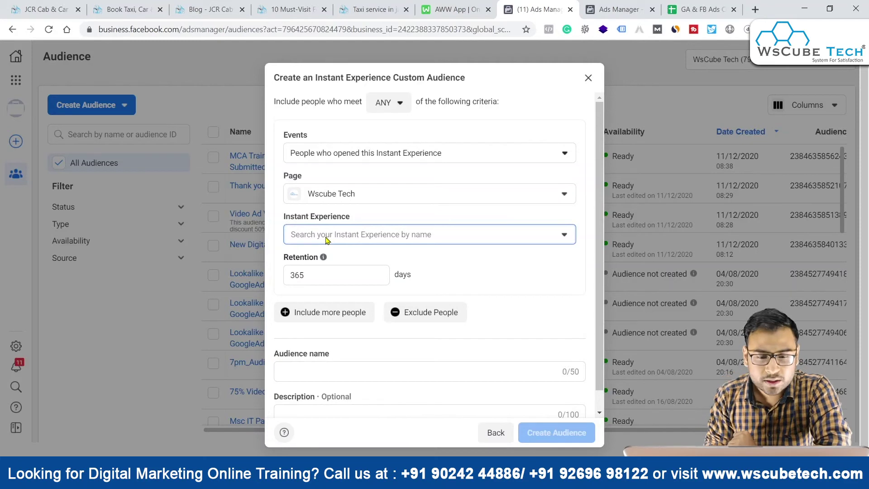
Step: Show the Instant Experience event options: opened it, or clicked any links in it
left_click(320, 152)
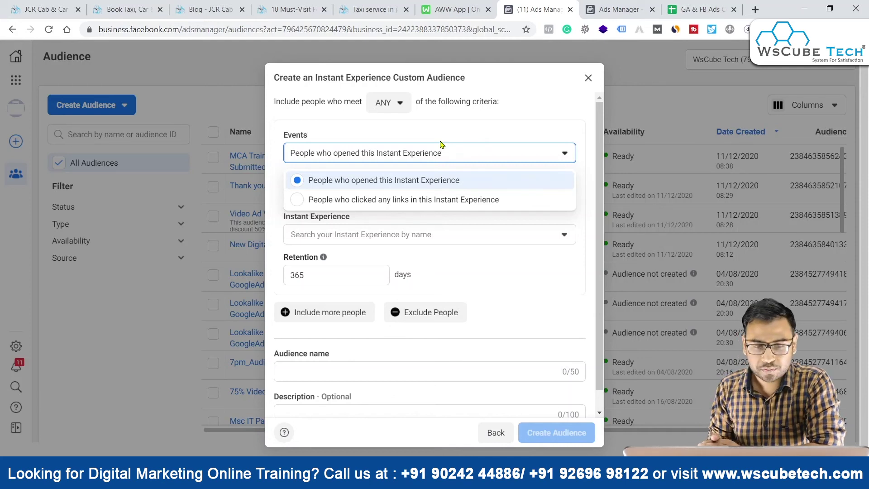
scroll(479, 322, "down", 1)
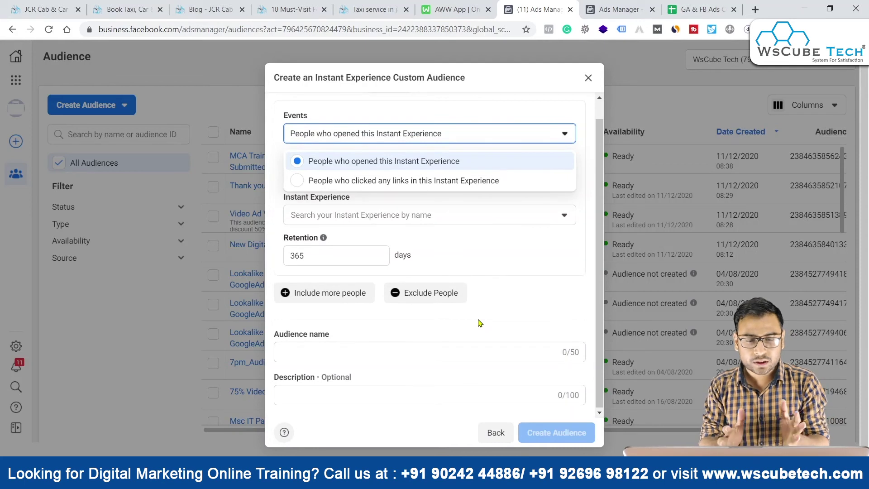